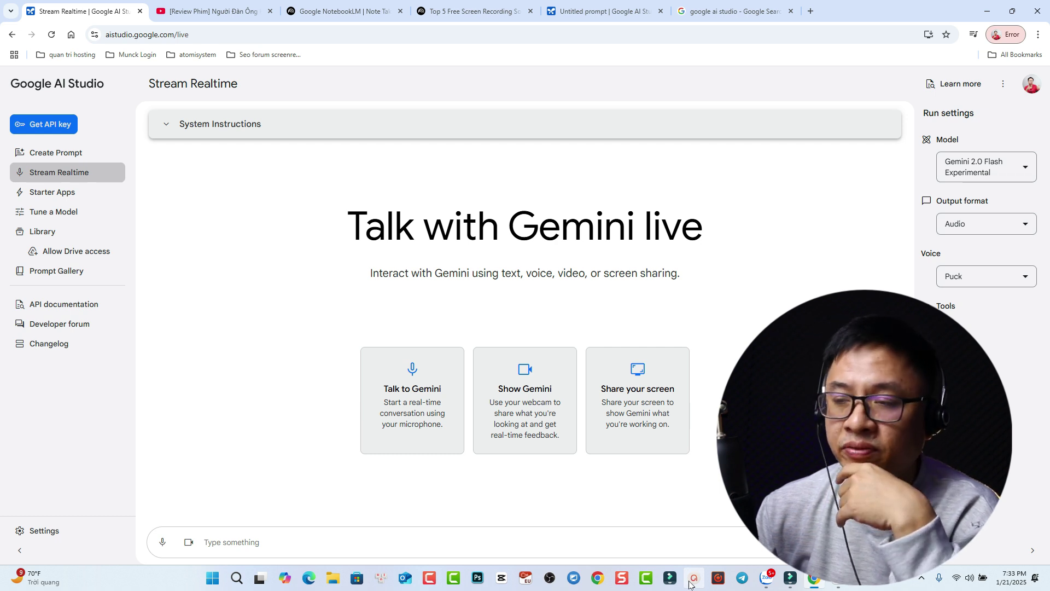
Open ActivePresenter and close its project recovery list
{"action": "left_click", "coordinate": [691, 581]}
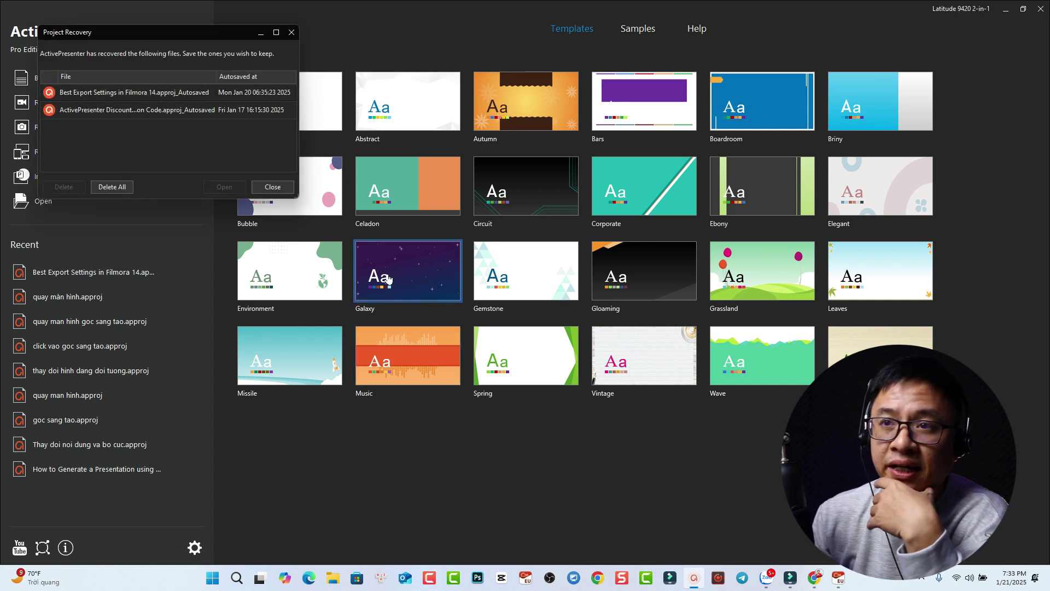
{"action": "left_click", "coordinate": [265, 197]}
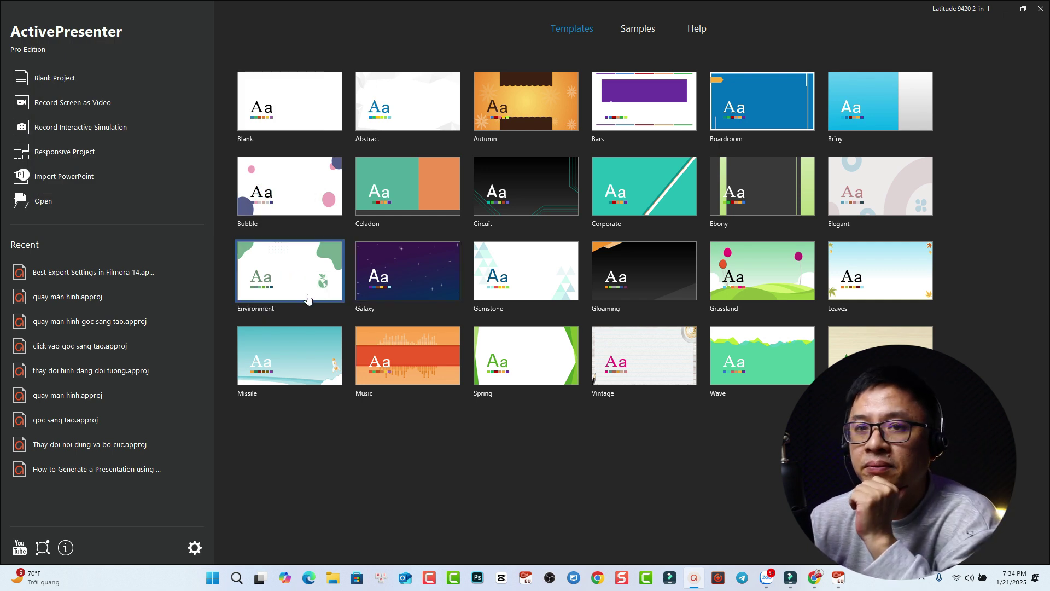
Switch to Google AI Studio in Chrome and start a Gemini live stream that shares the ActivePresenter window
{"action": "left_click", "coordinate": [813, 578]}
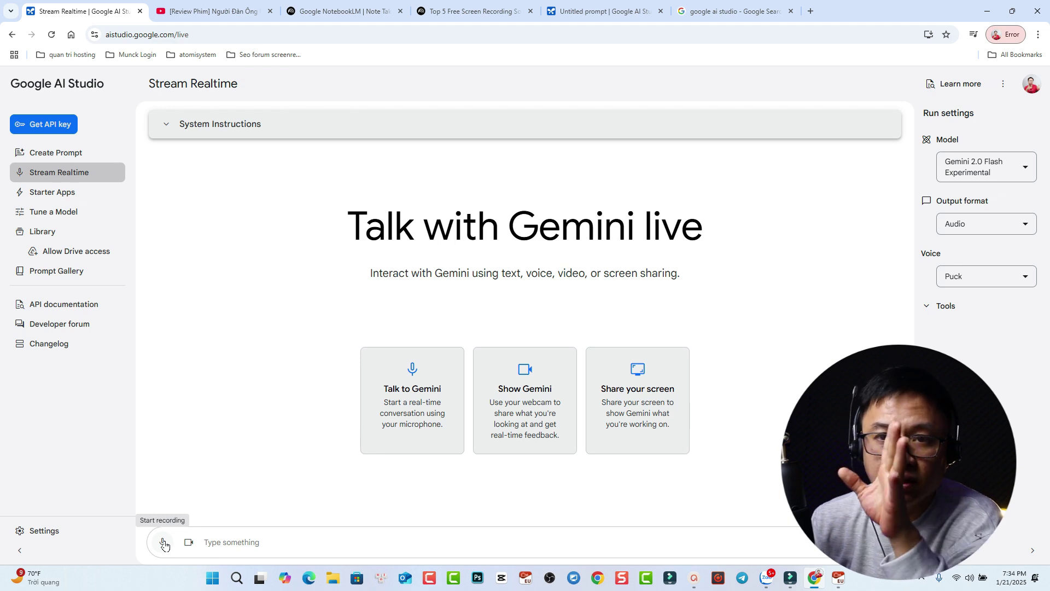
{"action": "left_click", "coordinate": [629, 405]}
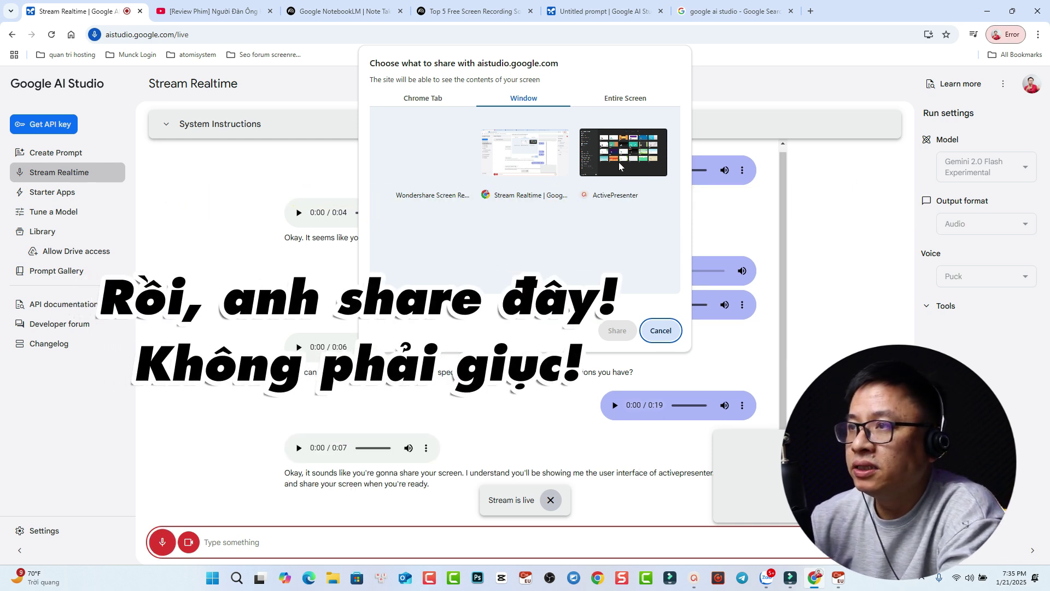
{"action": "left_click", "coordinate": [619, 166]}
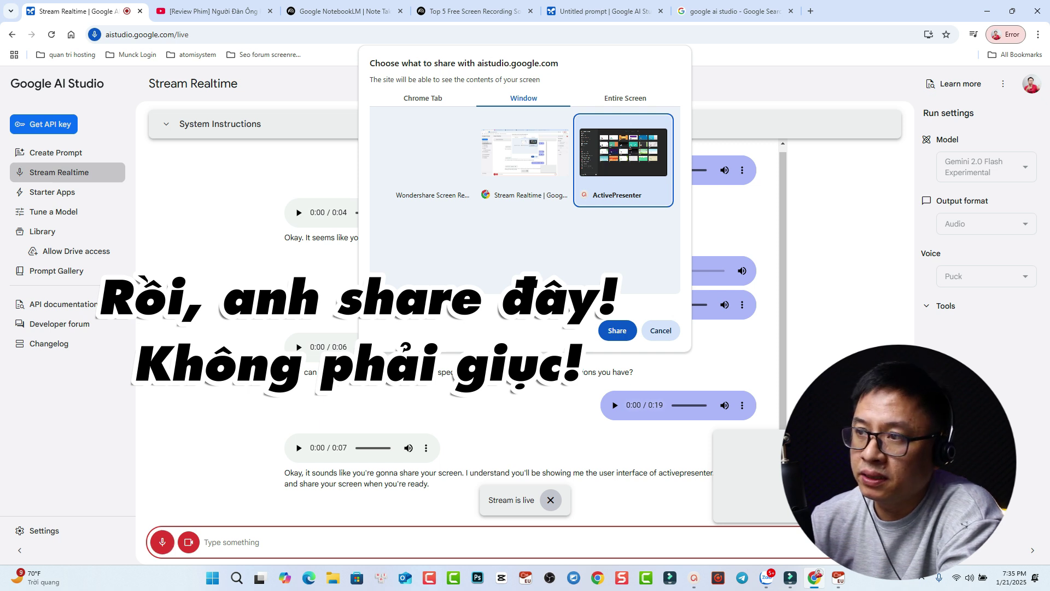
{"action": "left_click", "coordinate": [616, 331]}
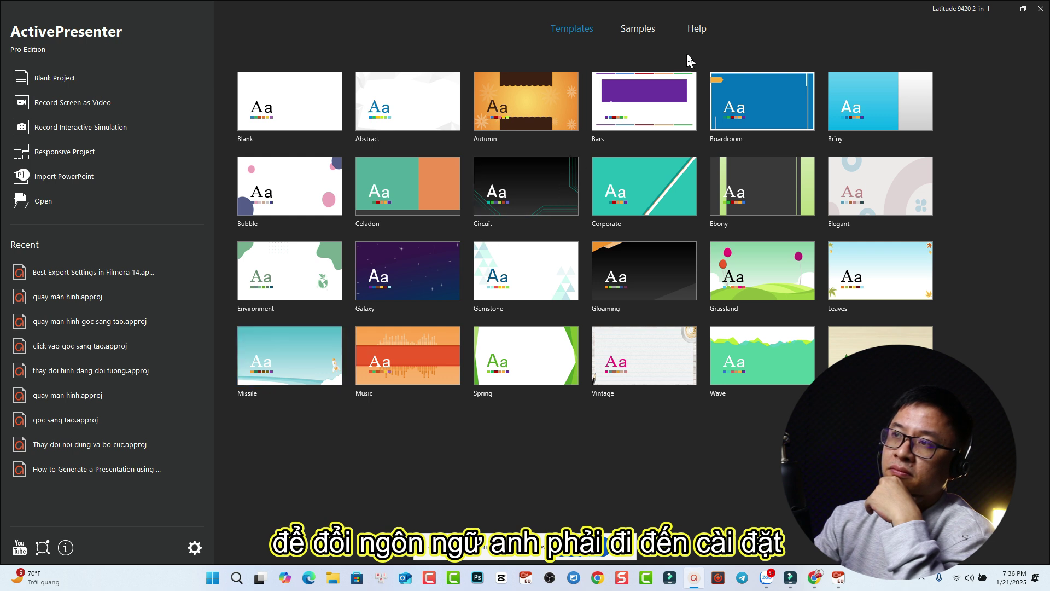
Set the program's display language to Tiếng Việt - vi_VN in the ActivePresenter preferences and apply it
{"action": "left_click", "coordinate": [194, 548]}
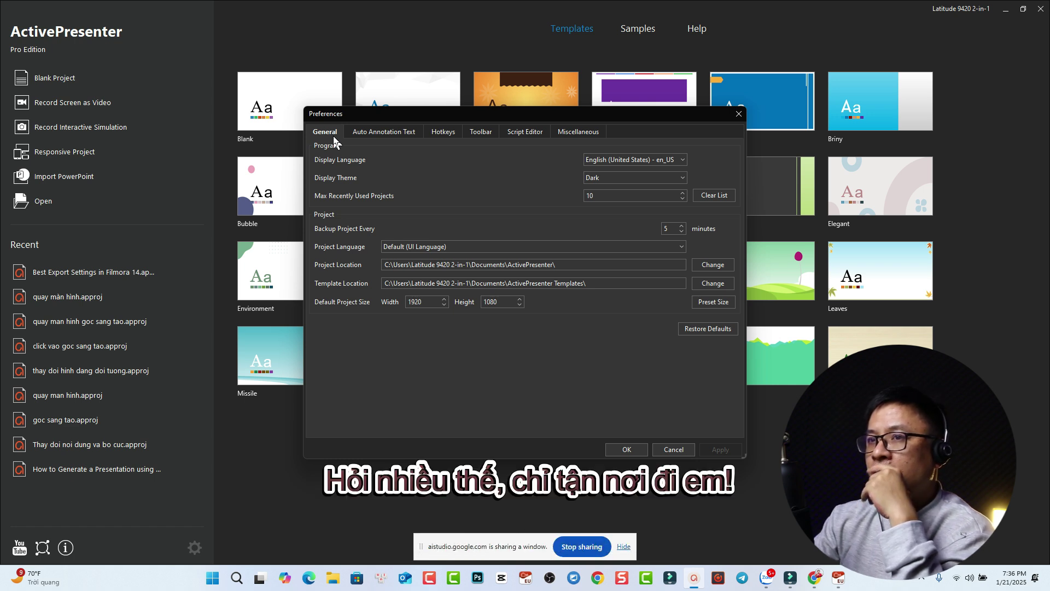
{"action": "left_click", "coordinate": [366, 134]}
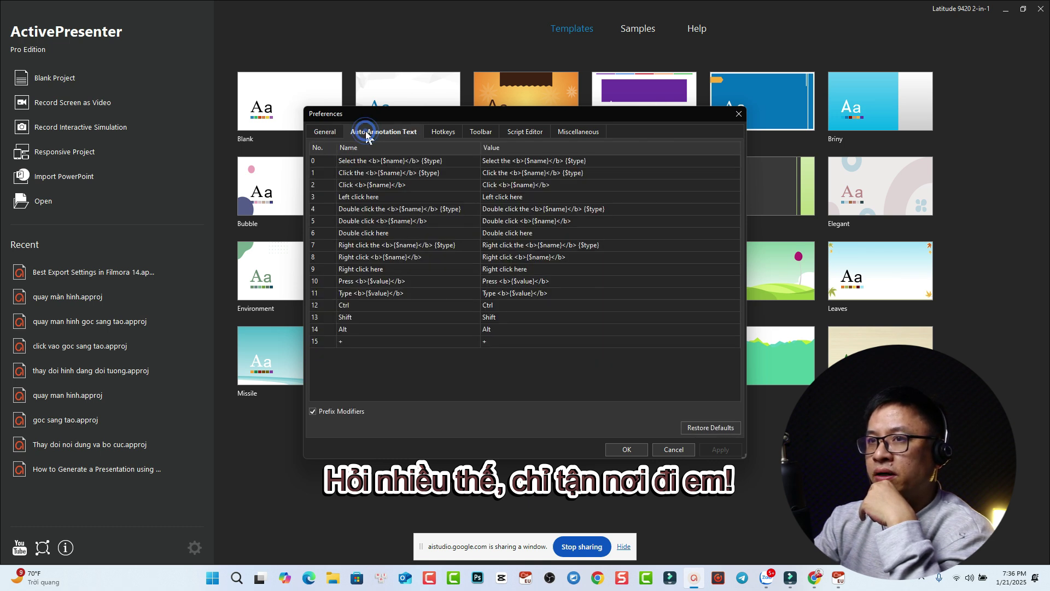
{"action": "left_click", "coordinate": [448, 136]}
{"action": "left_click", "coordinate": [473, 134]}
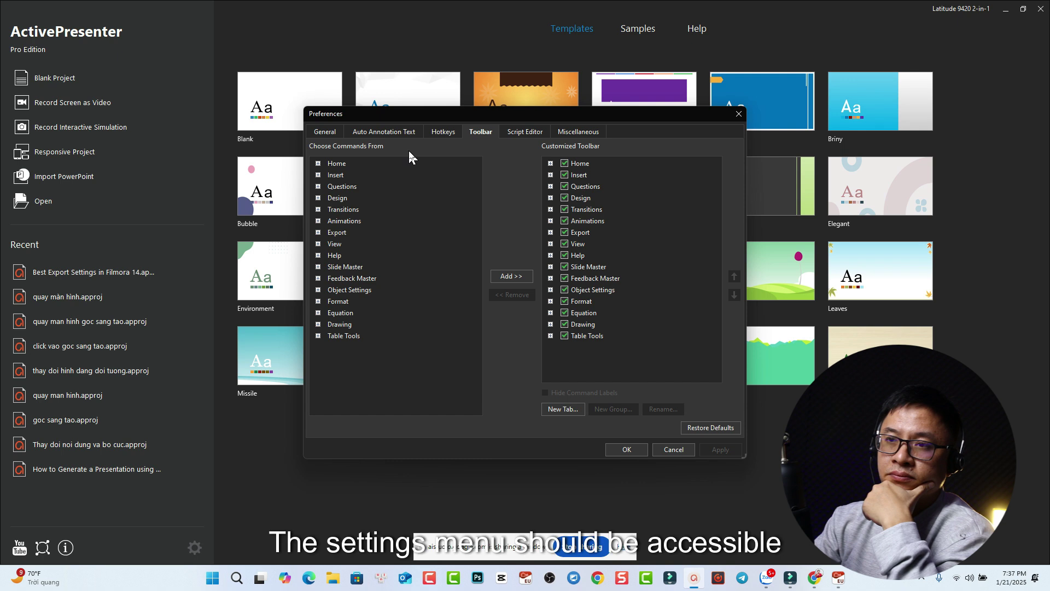
{"action": "left_click", "coordinate": [327, 135]}
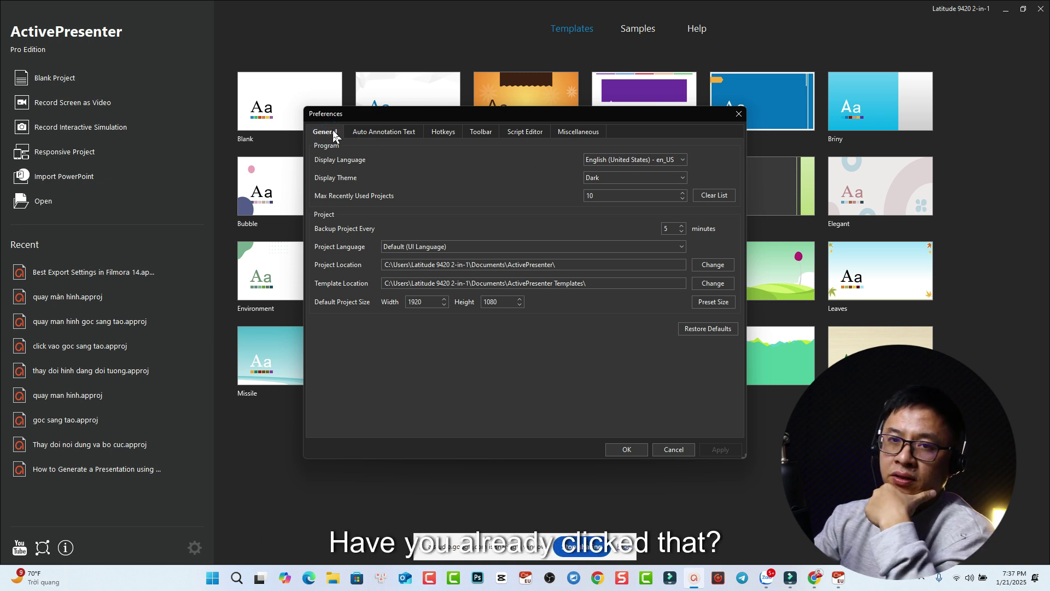
{"action": "left_click", "coordinate": [600, 162]}
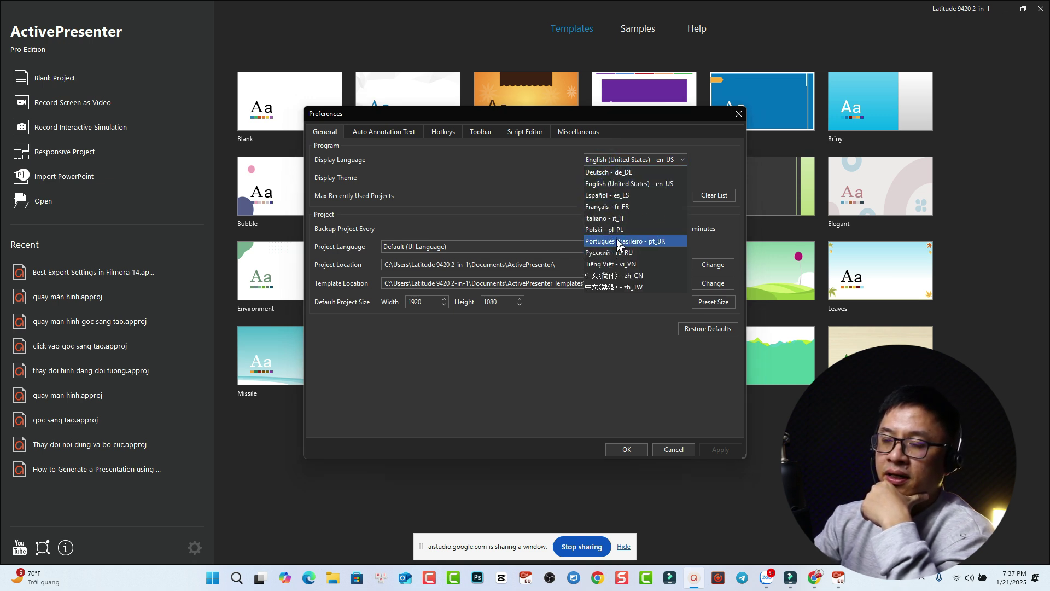
{"action": "left_click", "coordinate": [610, 266]}
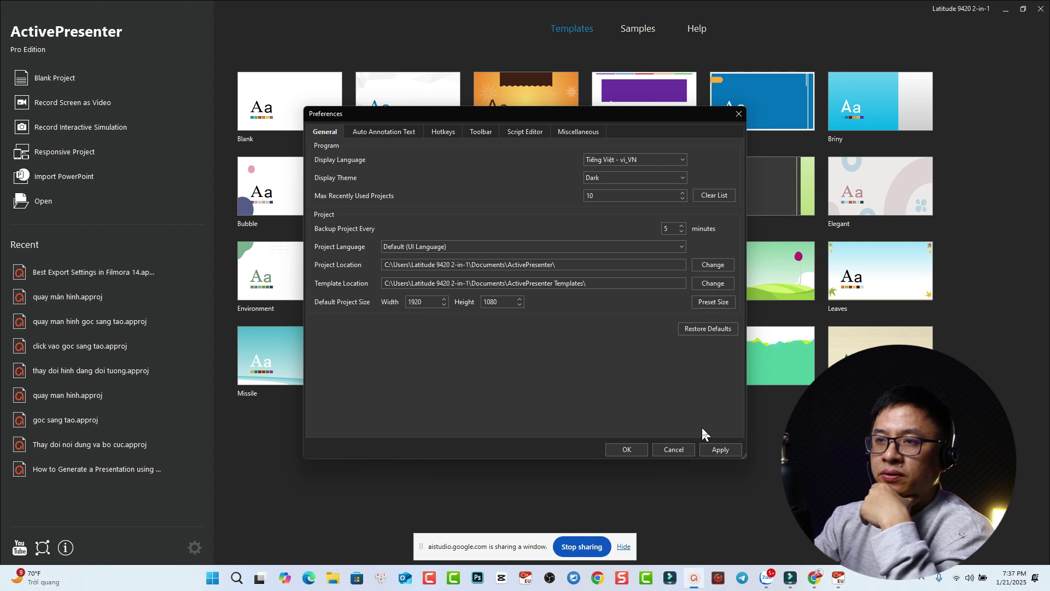
{"action": "left_click", "coordinate": [720, 454]}
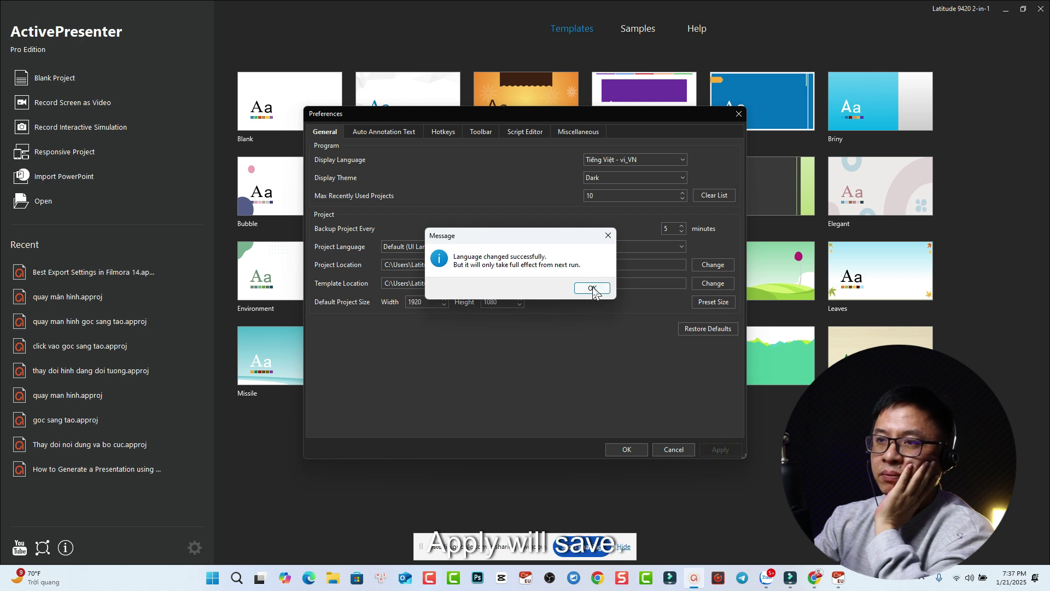
{"action": "left_click", "coordinate": [592, 288]}
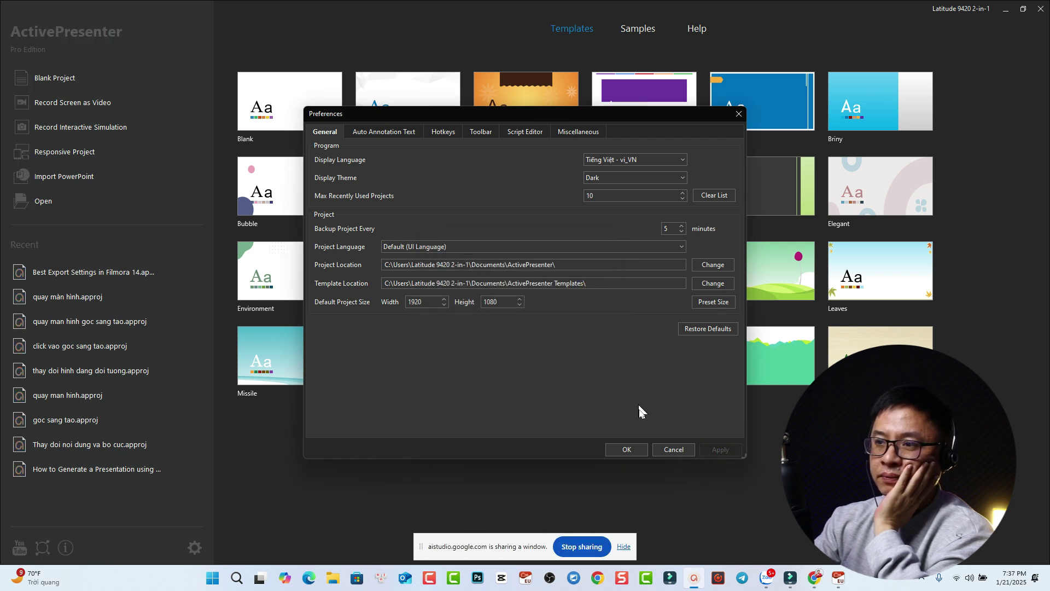
{"action": "left_click", "coordinate": [629, 450]}
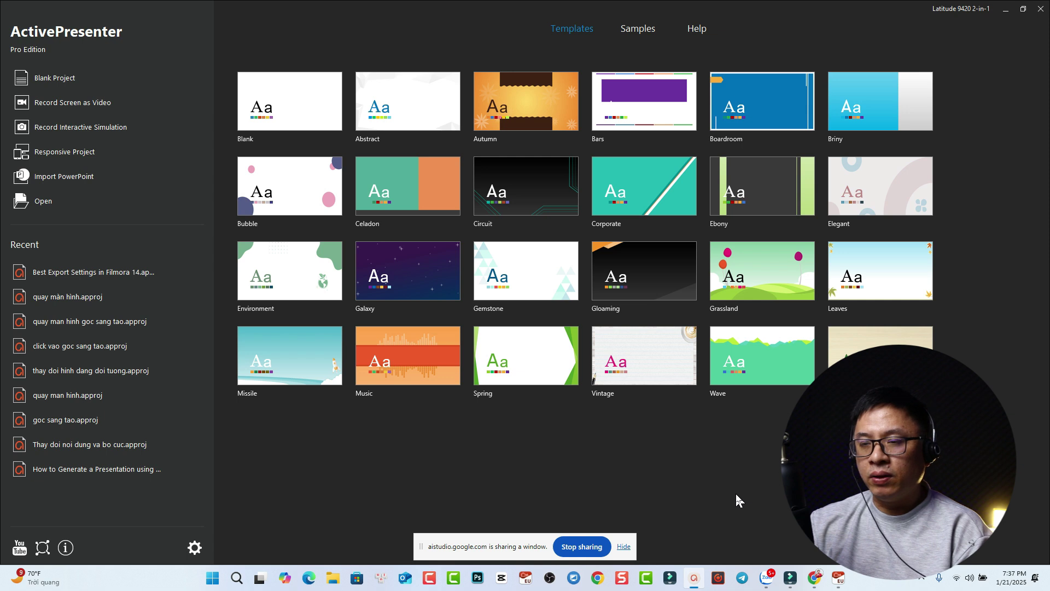
Switch to Wondershare Filmora and back to ActivePresenter, and stop sharing the window with Gemini
{"action": "left_click", "coordinate": [792, 577]}
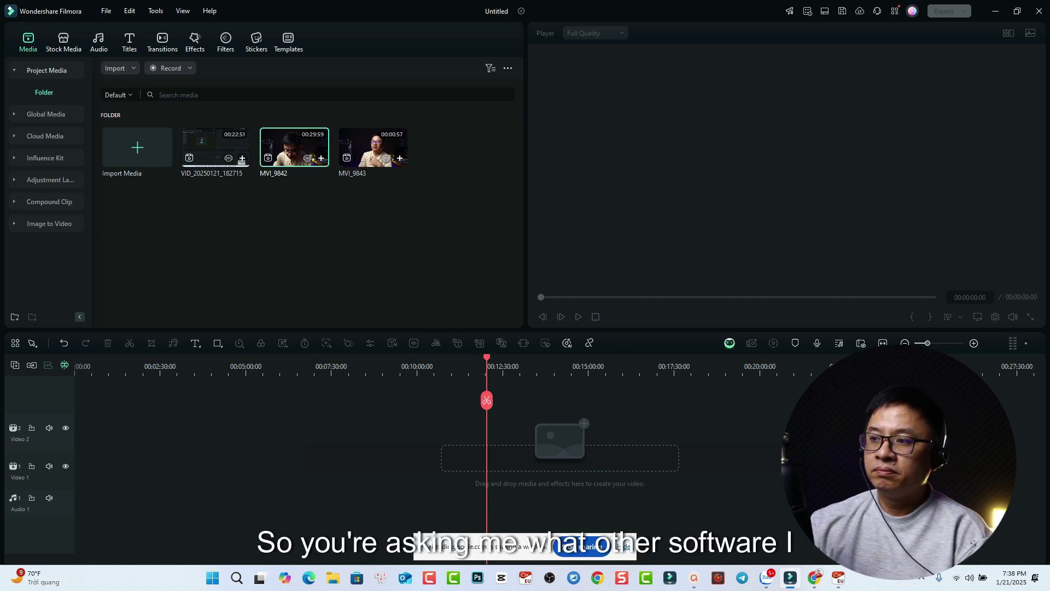
{"action": "left_click", "coordinate": [696, 580]}
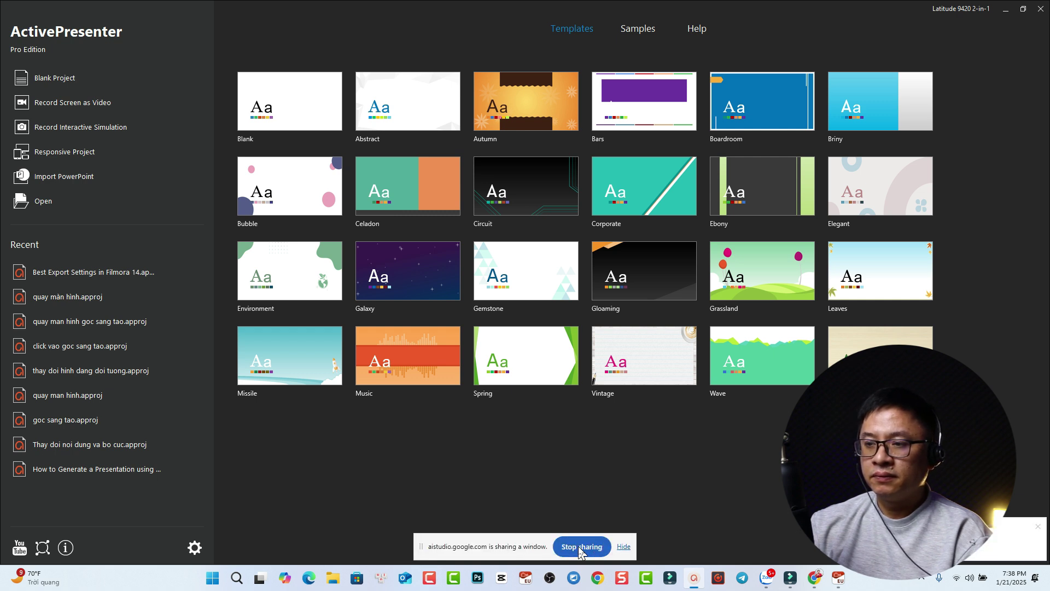
{"action": "left_click", "coordinate": [579, 548]}
{"action": "left_click", "coordinate": [1037, 526]}
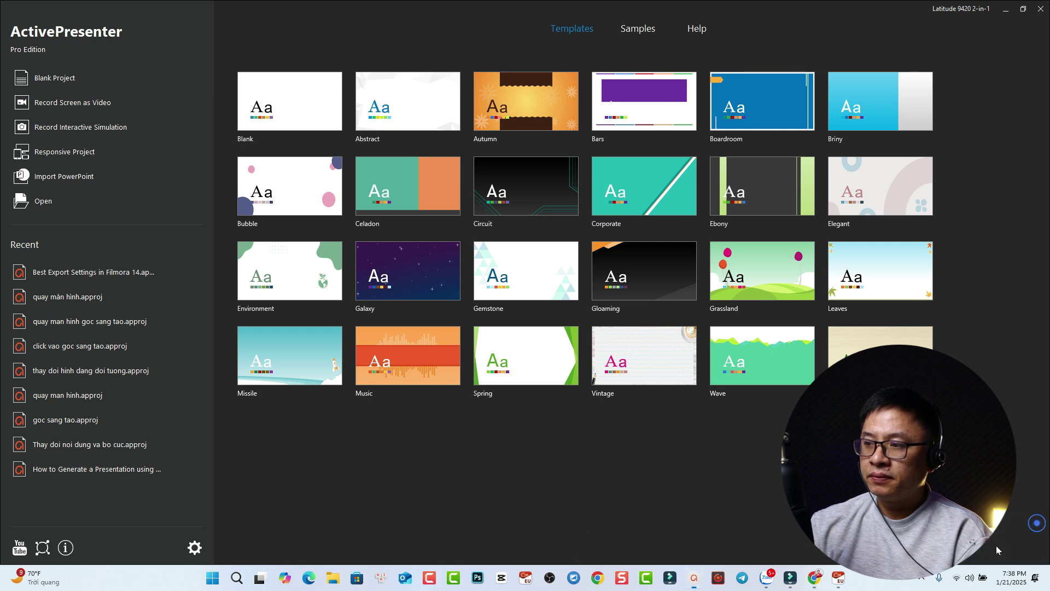
Switch to Chrome, open jackydeals.com in a new tab and view its latest deals
{"action": "left_click", "coordinate": [817, 580]}
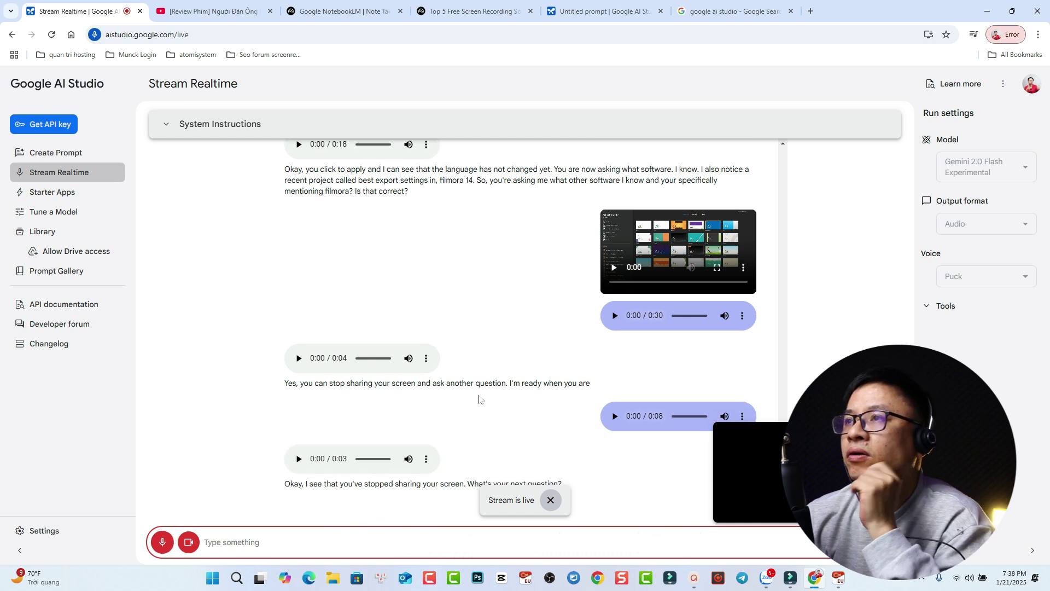
{"action": "left_click", "coordinate": [810, 11]}
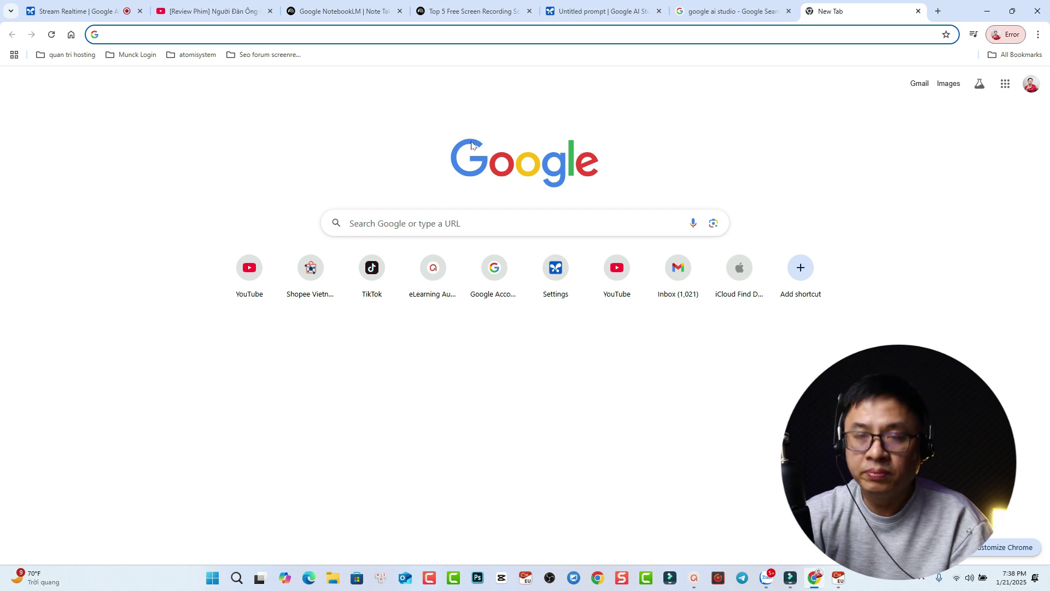
{"action": "type", "text": "jacky"}
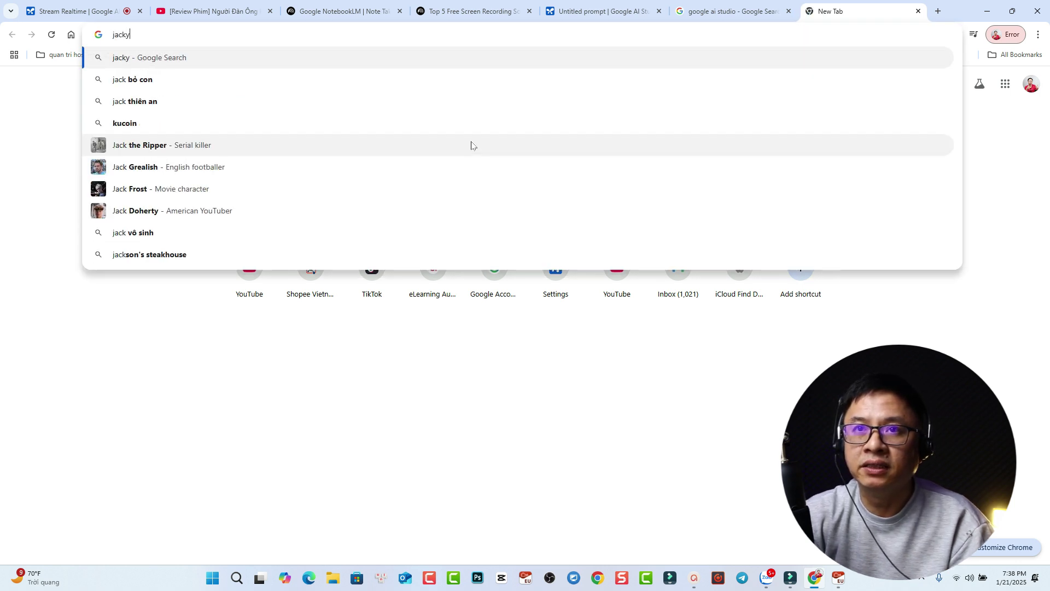
{"action": "type", "text": "deals.com"}
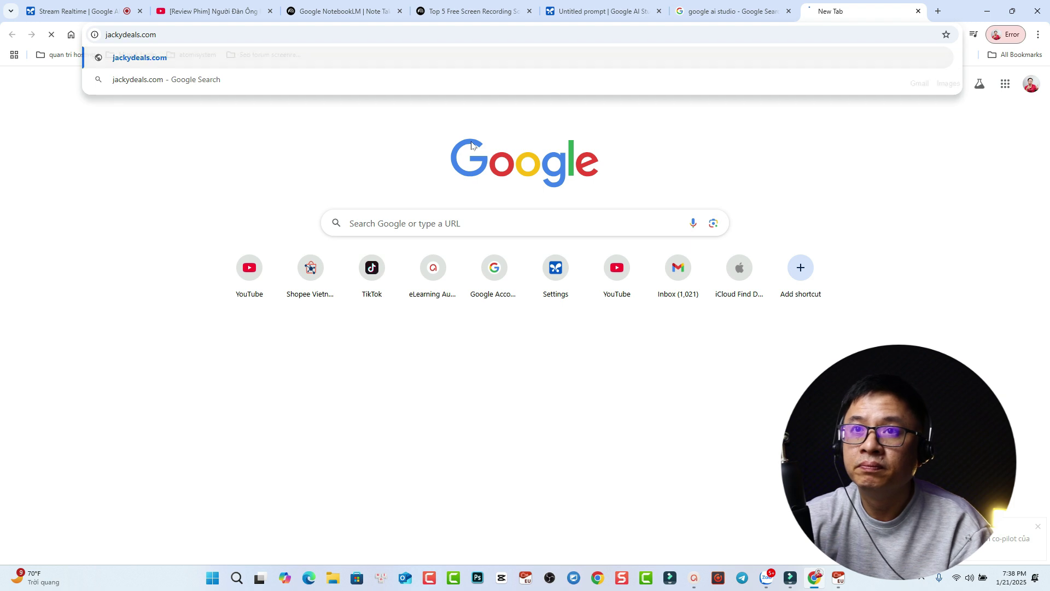
{"action": "key", "text": "Return"}
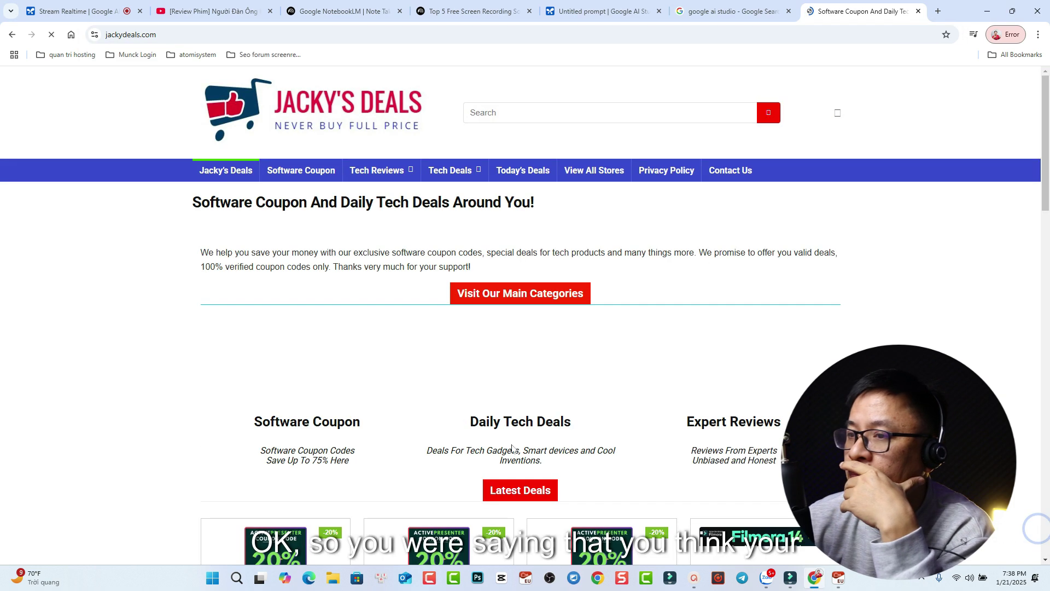
{"action": "scroll", "coordinate": [512, 447], "scroll_direction": "down", "scroll_amount": 4}
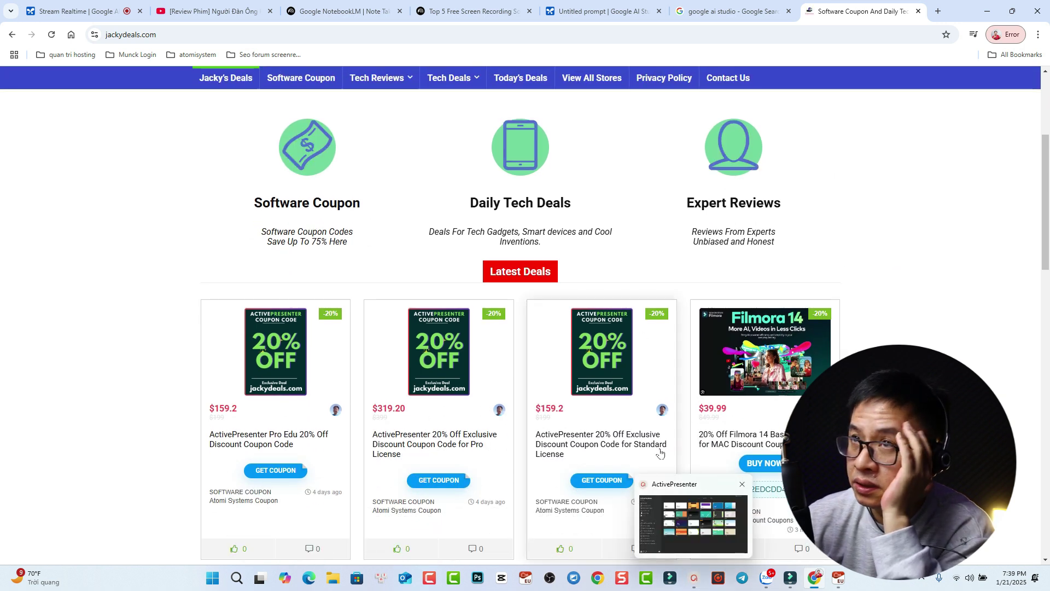
Return to the Stream Realtime page in Google AI Studio and reset it to a fresh Gemini live session
{"action": "left_click", "coordinate": [76, 10]}
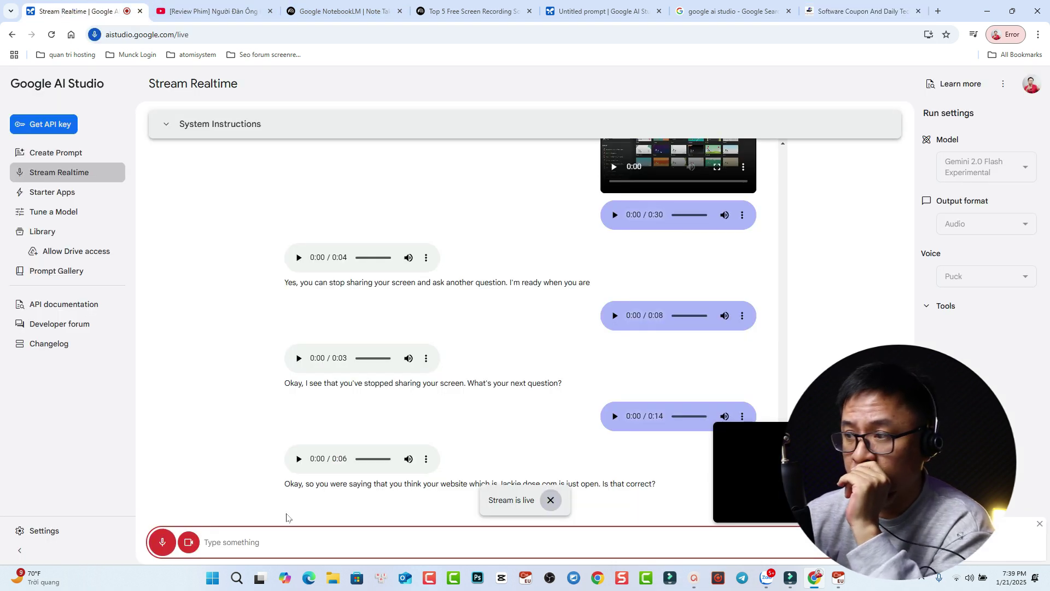
{"action": "left_click", "coordinate": [1040, 524]}
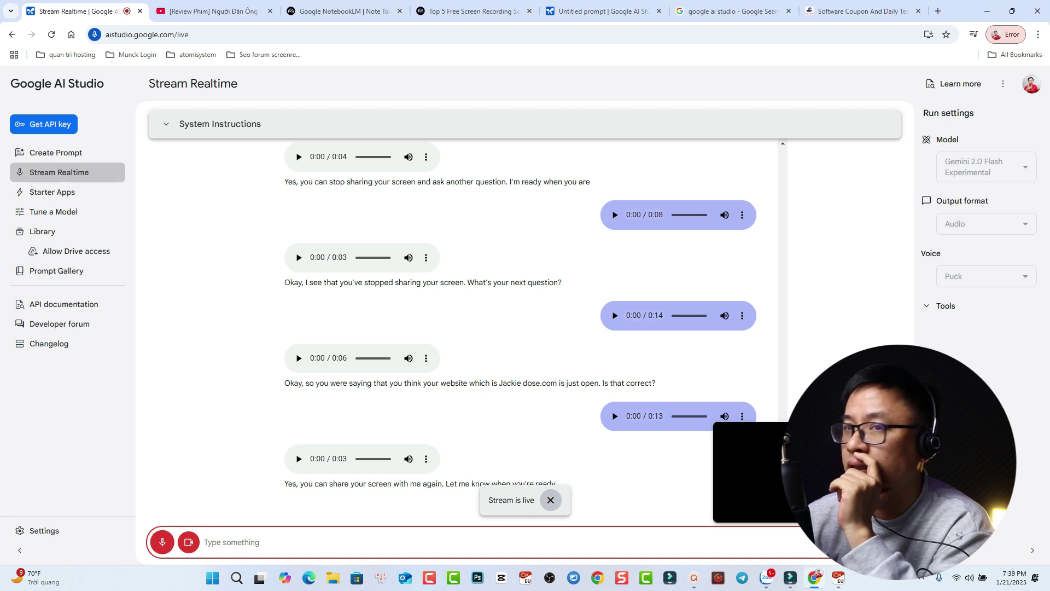
{"action": "left_click", "coordinate": [50, 154]}
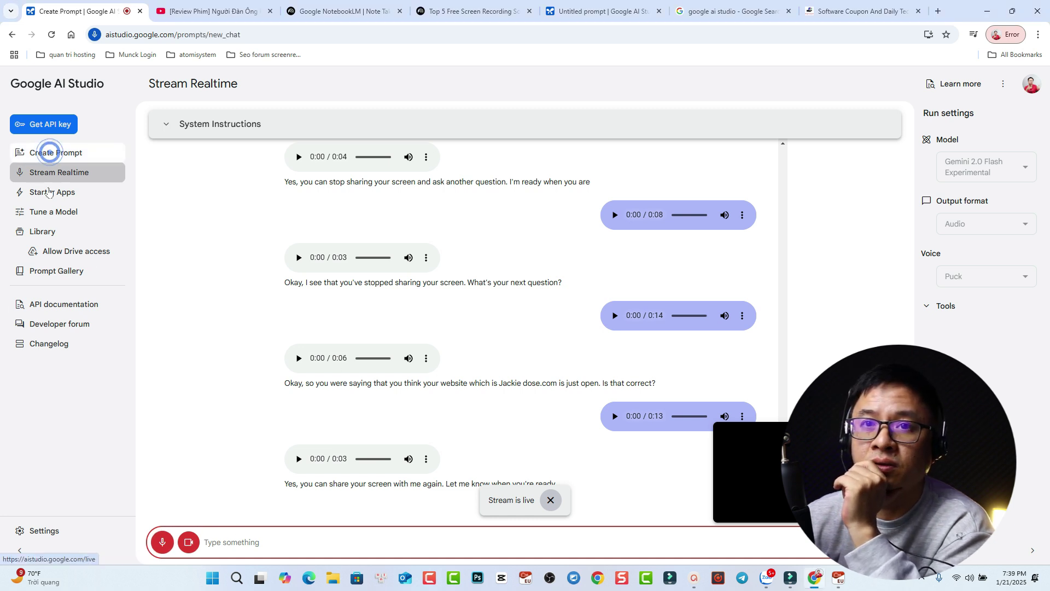
{"action": "left_click", "coordinate": [49, 172]}
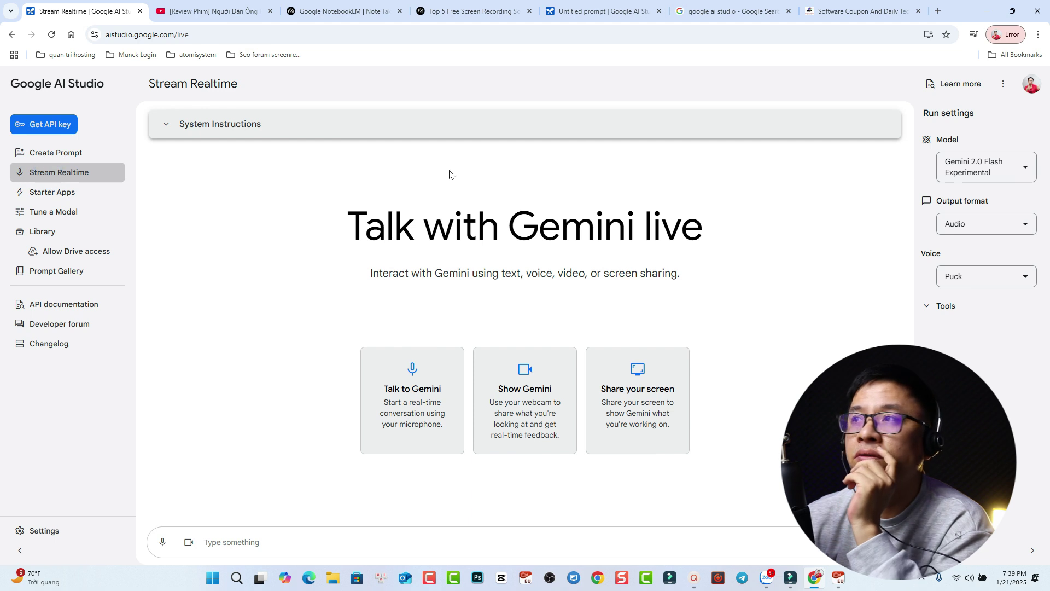
Start a live Gemini session with screen sharing and share the entire screen with aistudio.google.com
{"action": "left_click", "coordinate": [627, 413]}
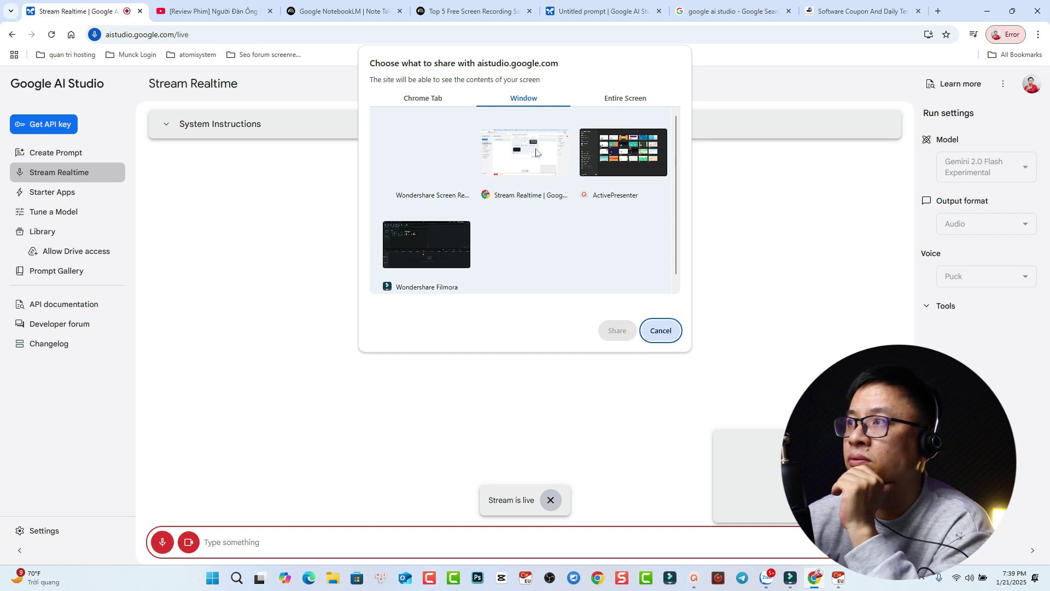
{"action": "left_click", "coordinate": [855, 13]}
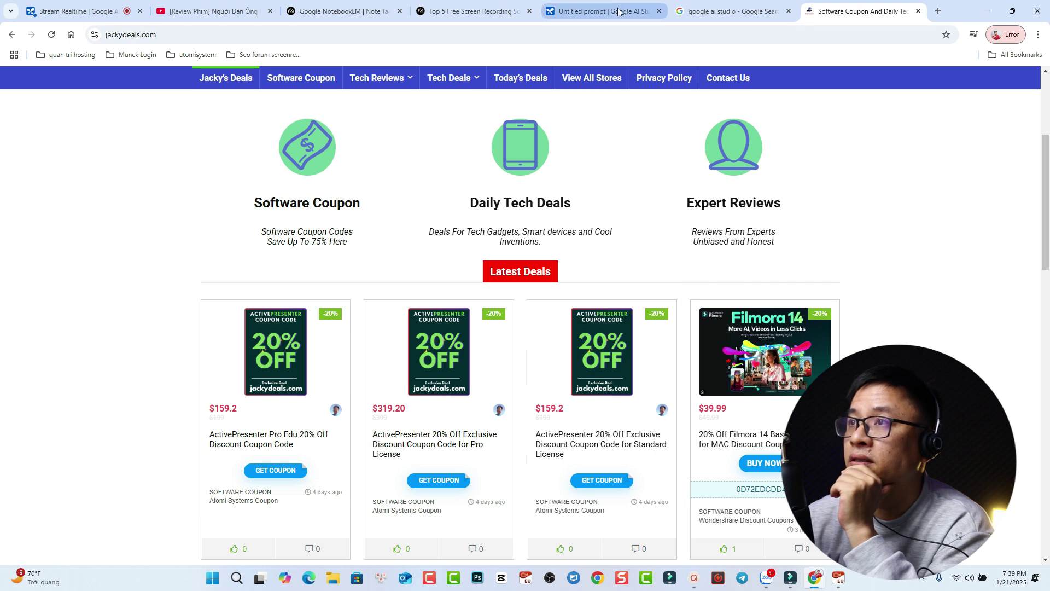
{"action": "left_click", "coordinate": [601, 11]}
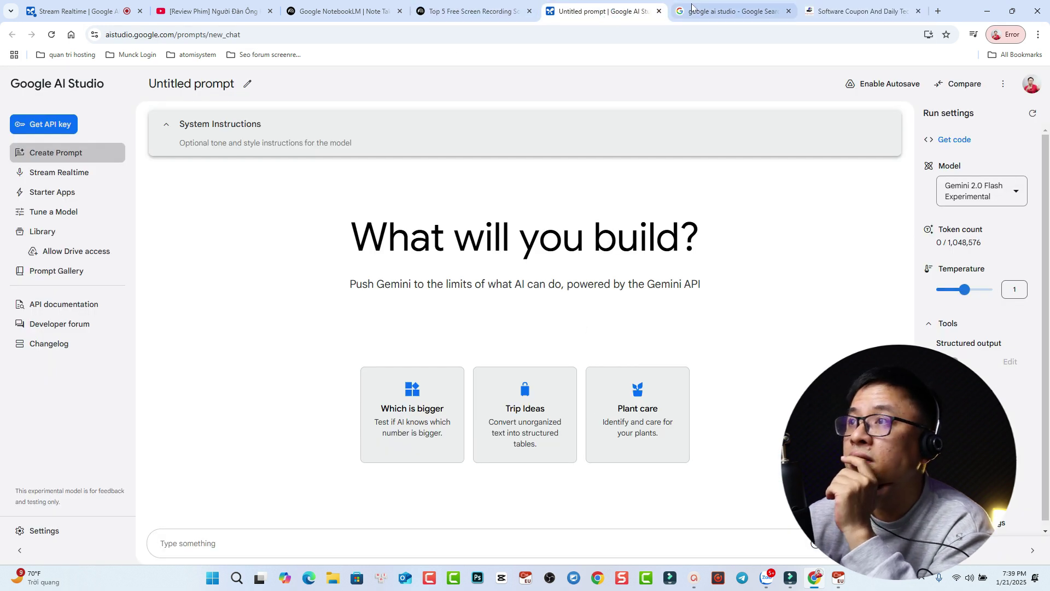
{"action": "left_click", "coordinate": [78, 10]}
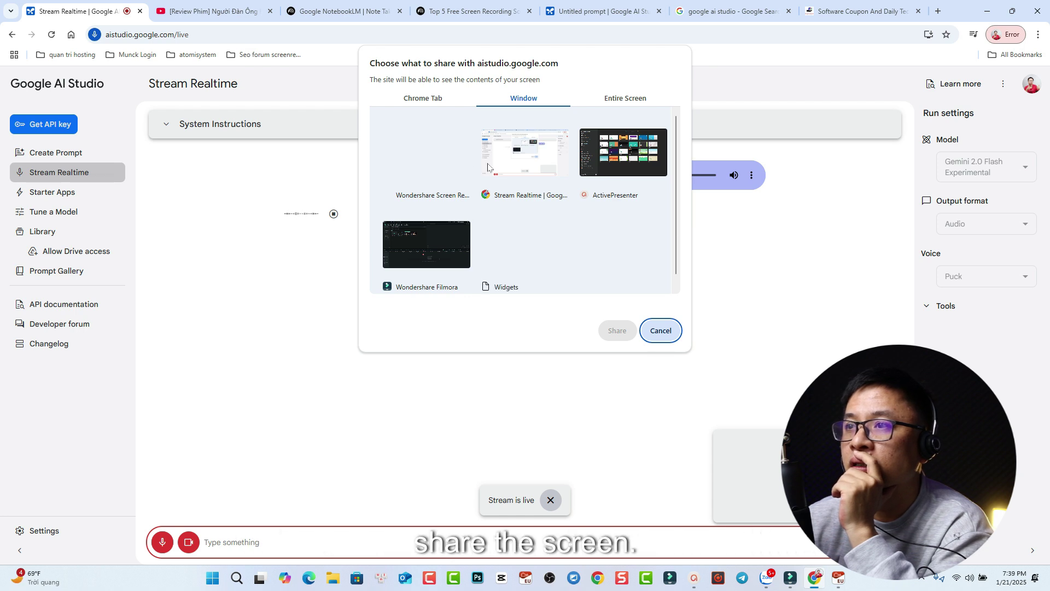
{"action": "left_click", "coordinate": [512, 161]}
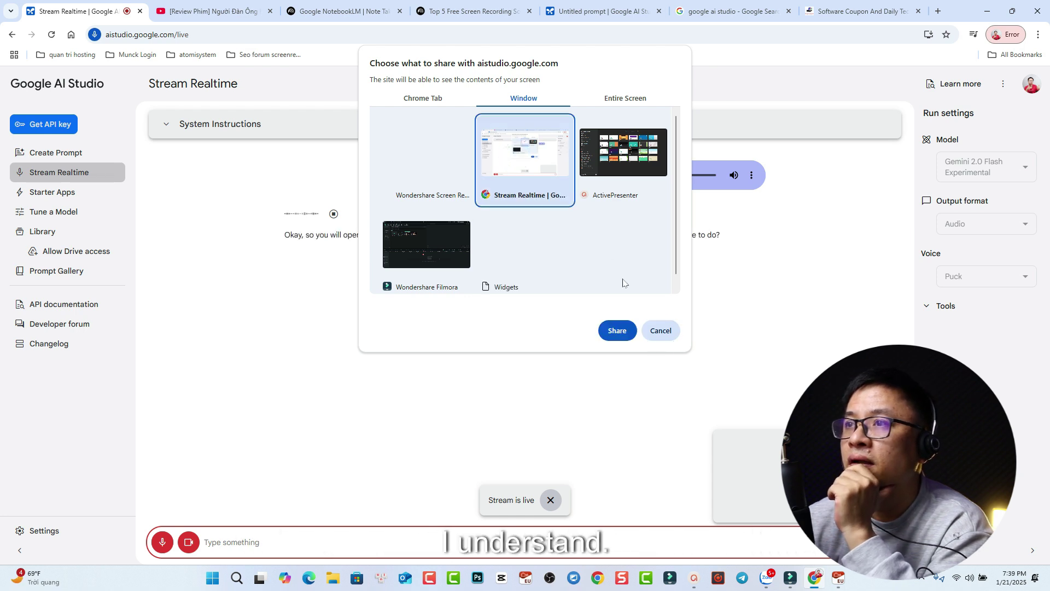
{"action": "left_click", "coordinate": [622, 99]}
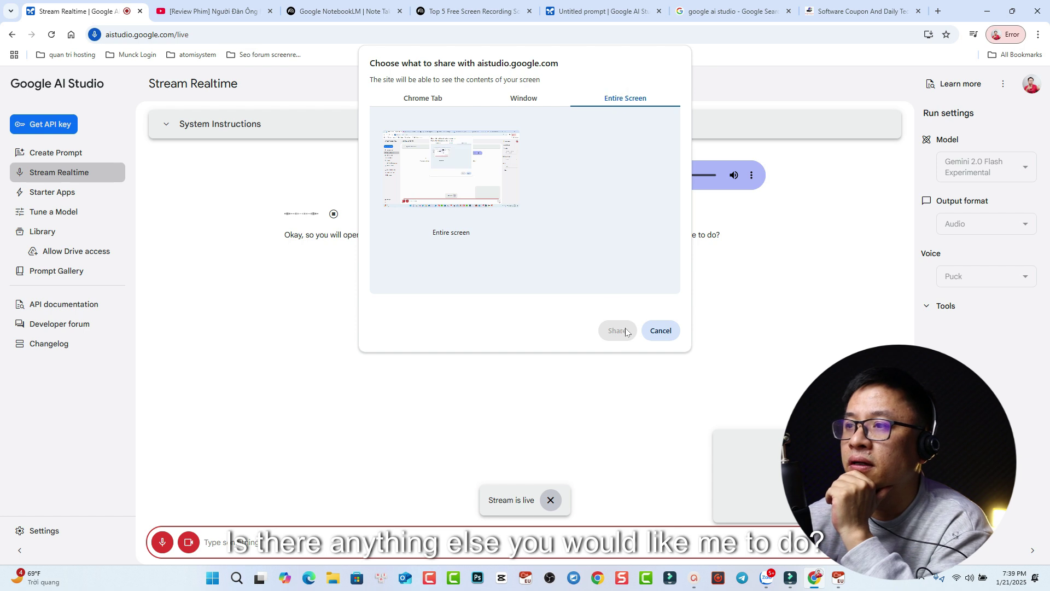
{"action": "left_click", "coordinate": [459, 175]}
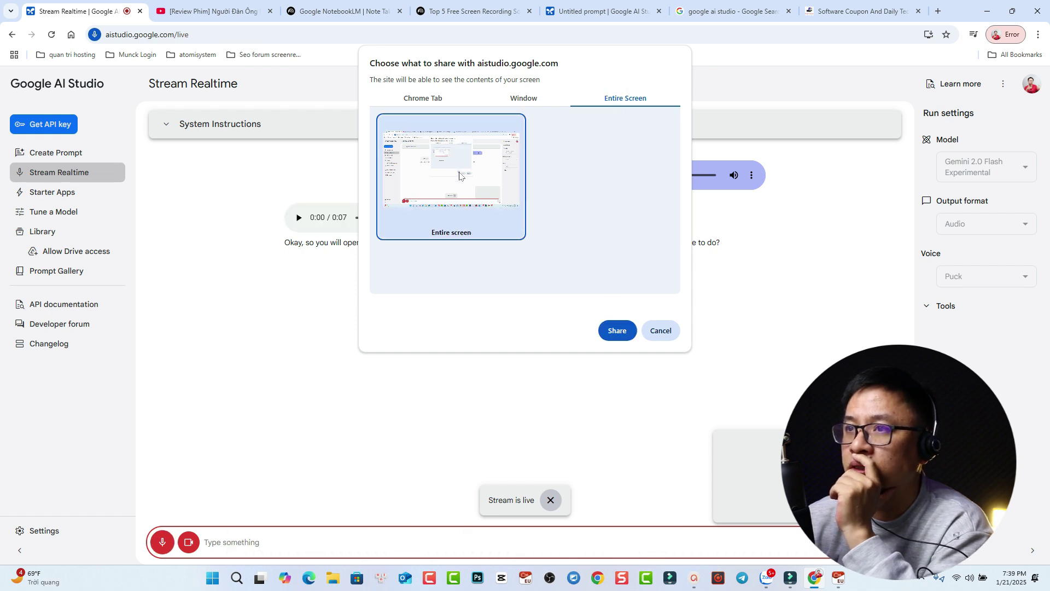
{"action": "left_click", "coordinate": [616, 329]}
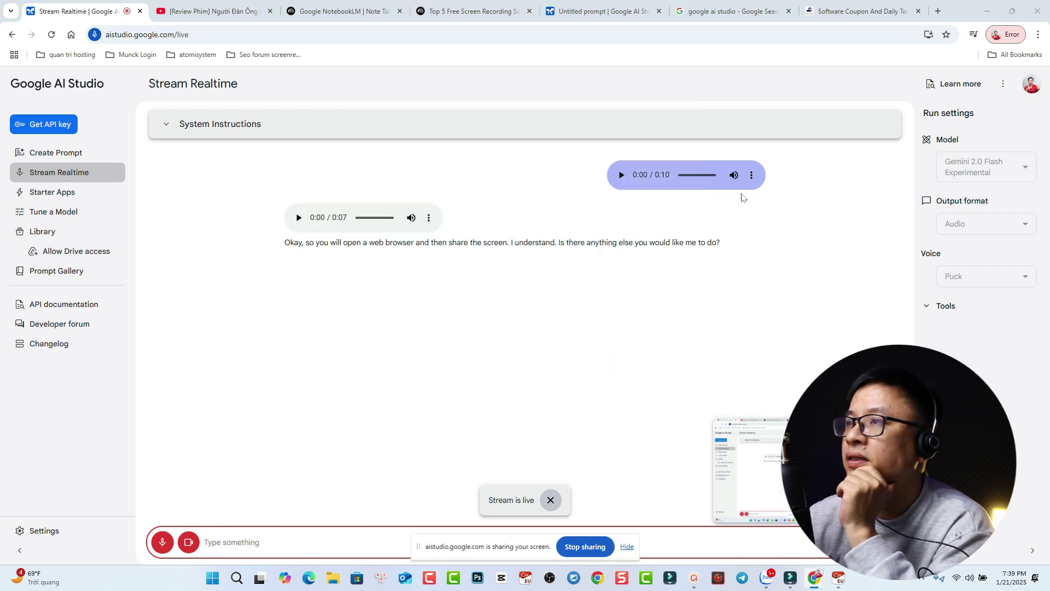
Show Gemini the header, main categories and latest deals on the jackydeals.com homepage, and stop sharing the screen
{"action": "left_click", "coordinate": [835, 10]}
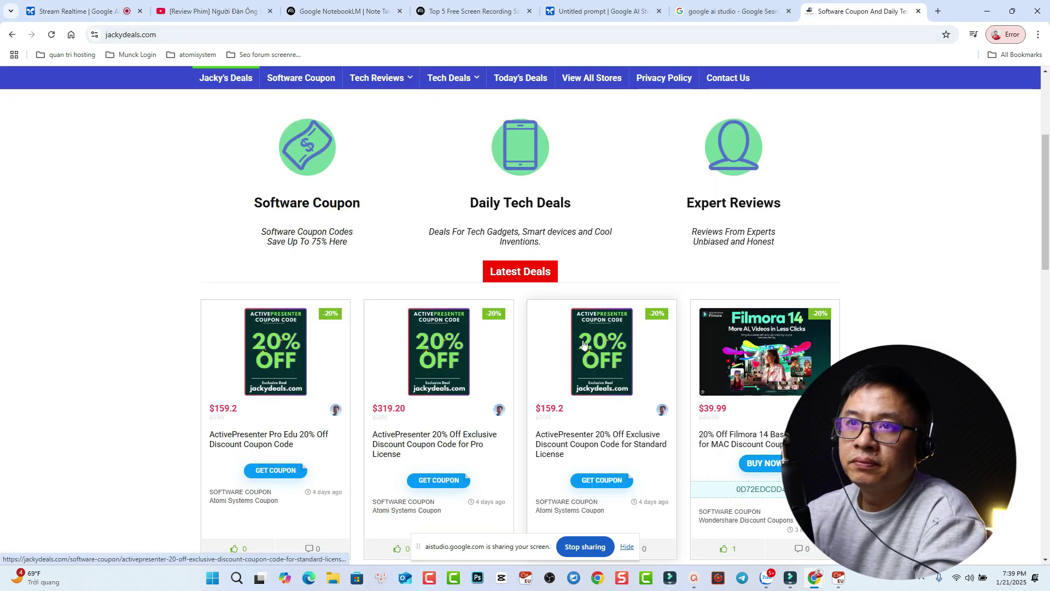
{"action": "scroll", "coordinate": [609, 341], "scroll_direction": "down", "scroll_amount": 1}
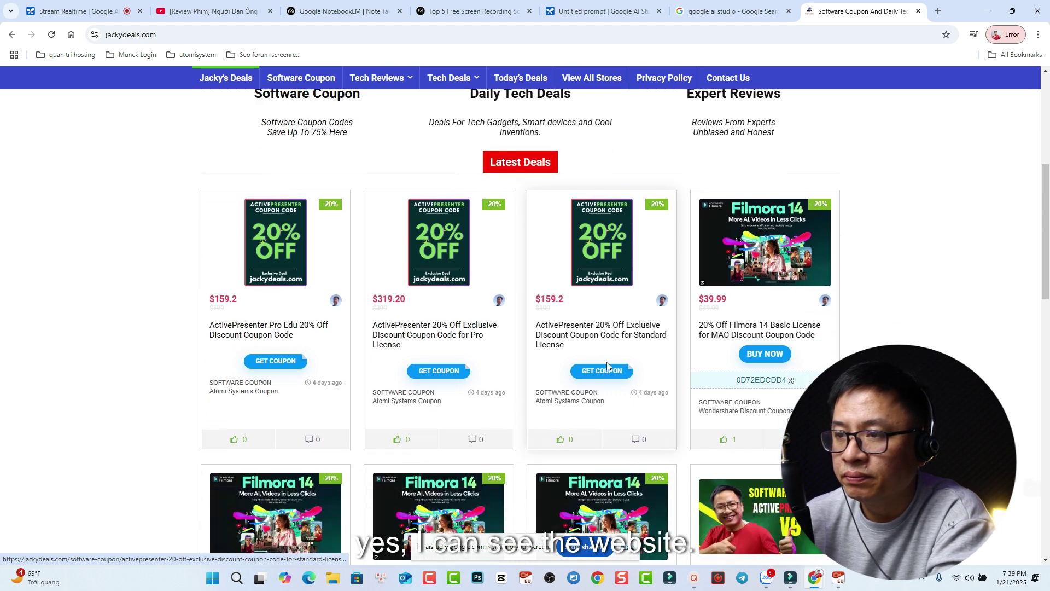
{"action": "scroll", "coordinate": [590, 350], "scroll_direction": "up", "scroll_amount": 3}
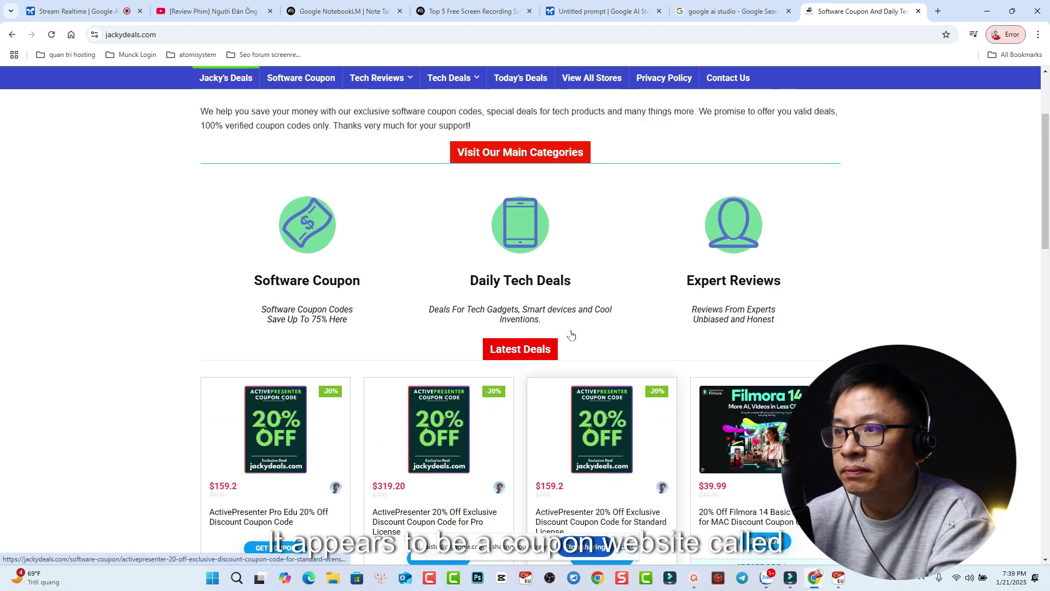
{"action": "scroll", "coordinate": [571, 333], "scroll_direction": "up", "scroll_amount": 2}
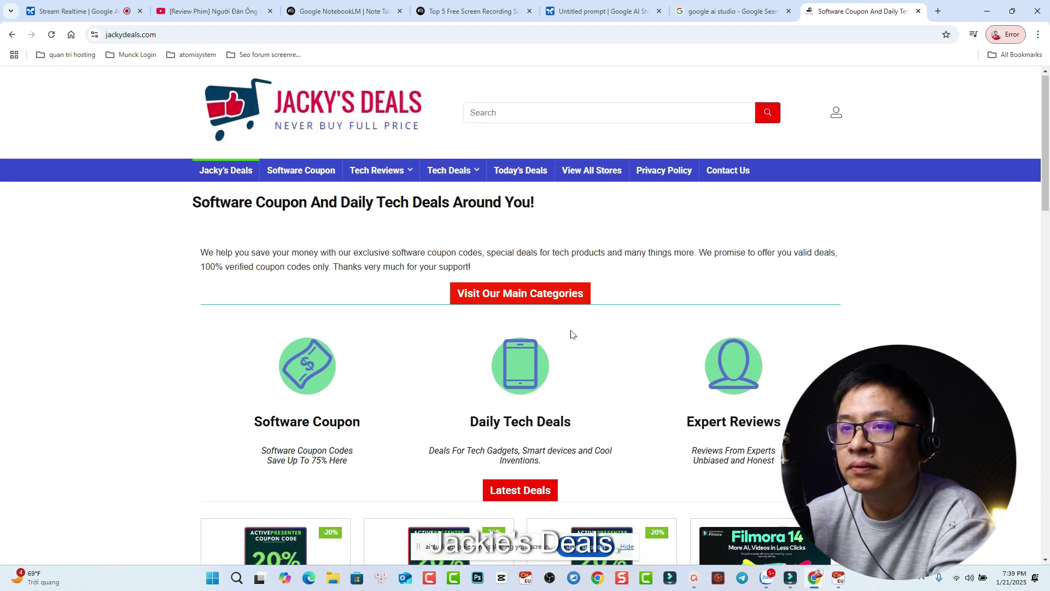
{"action": "scroll", "coordinate": [571, 333], "scroll_direction": "down", "scroll_amount": 6}
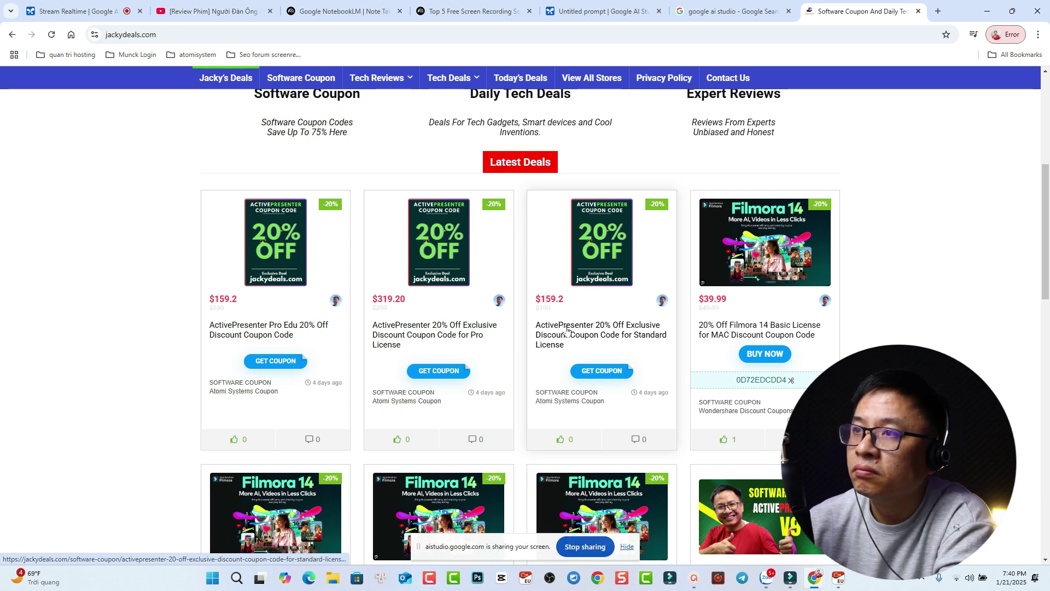
{"action": "scroll", "coordinate": [566, 259], "scroll_direction": "up", "scroll_amount": 2}
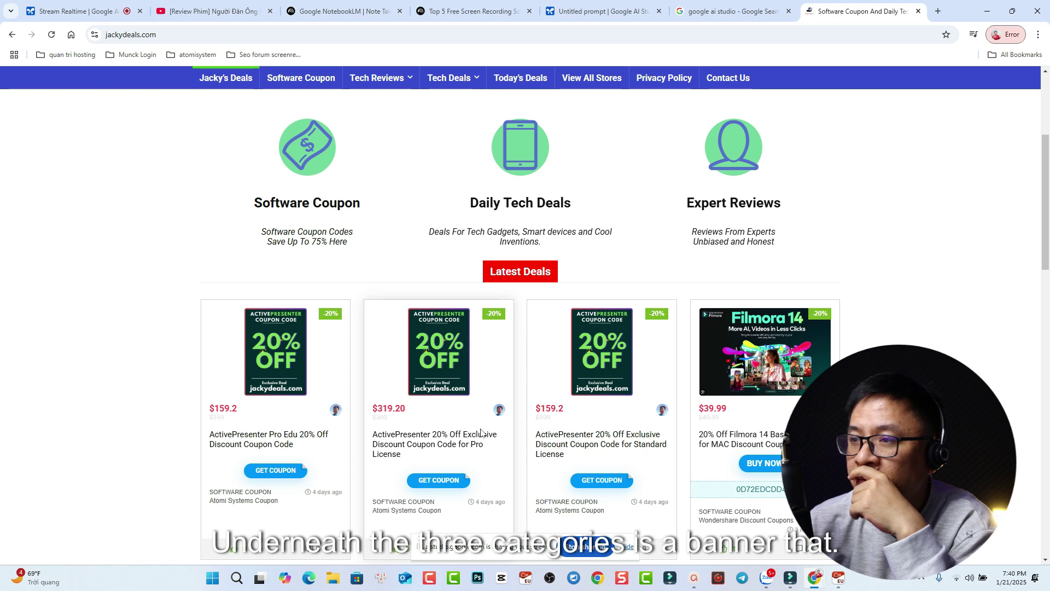
{"action": "scroll", "coordinate": [480, 432], "scroll_direction": "down", "scroll_amount": 2}
{"action": "scroll", "coordinate": [478, 431], "scroll_direction": "up", "scroll_amount": 1}
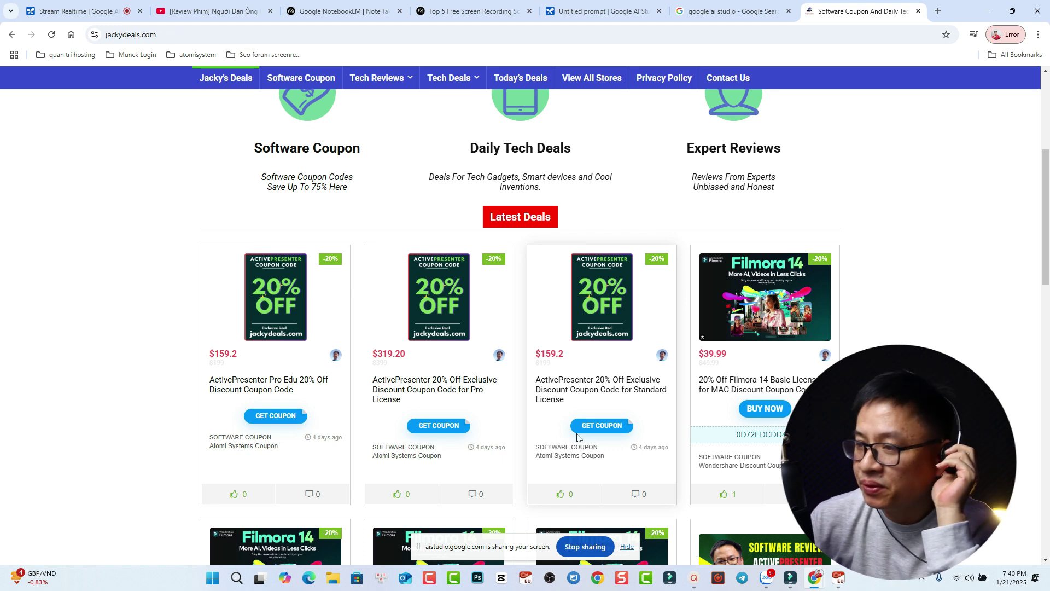
{"action": "left_click", "coordinate": [586, 547]}
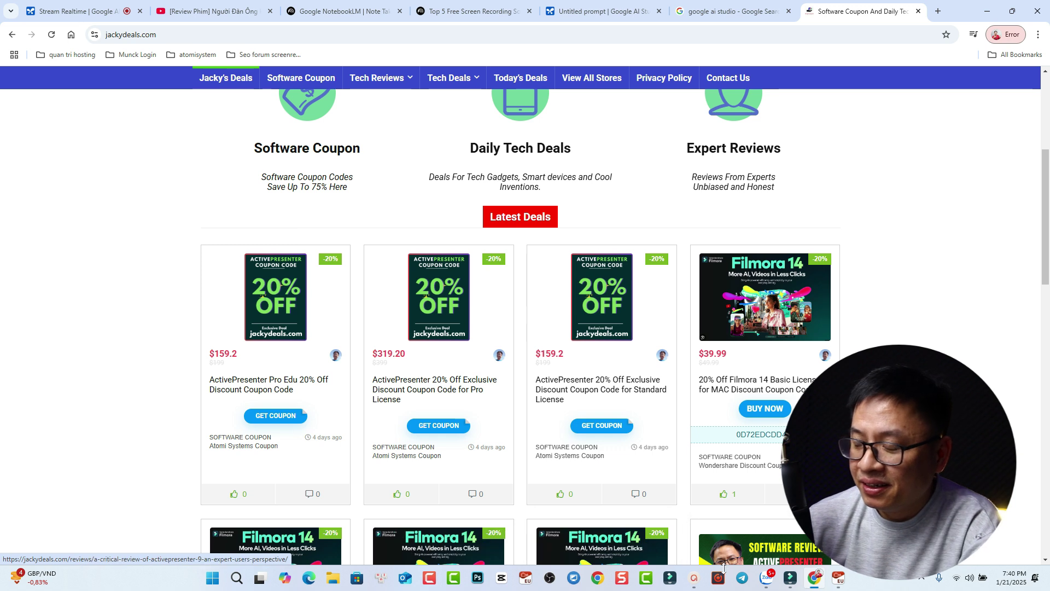
{"action": "mouse_move", "coordinate": [693, 578]}
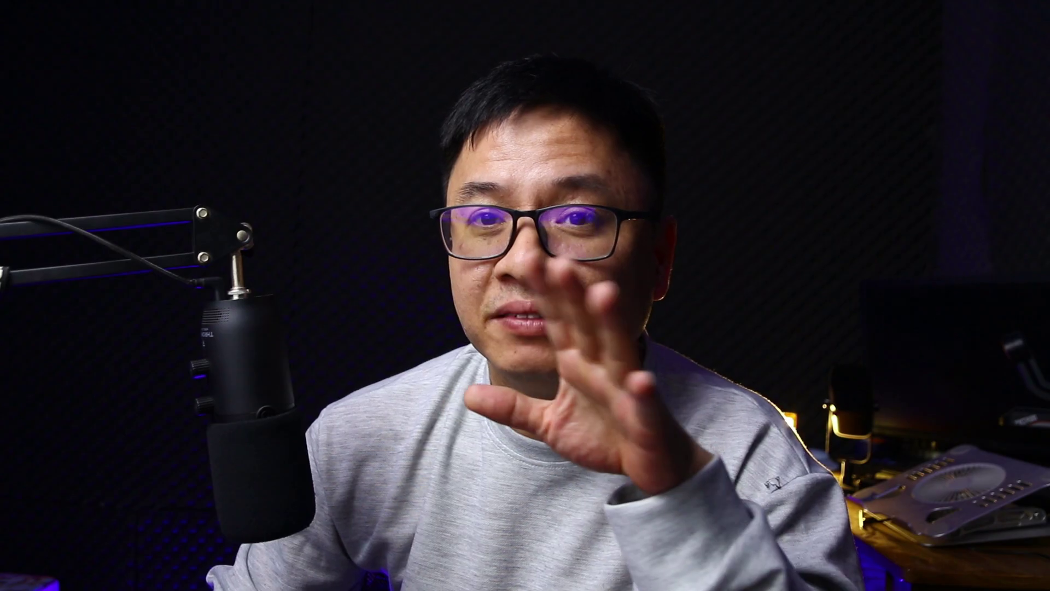